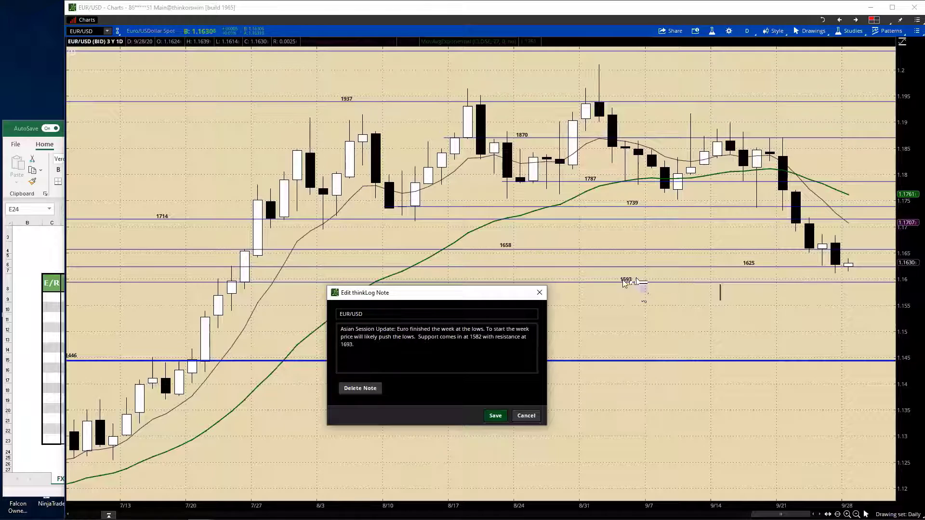
Step: Close the EUR/USD note unchanged, leaving the daily chart's 1593, 1625 and 1658 levels visible
{"action": "left_click", "coordinate": [526, 415]}
{"action": "scroll", "coordinate": [481, 274], "scroll_direction": "down", "scroll_amount": 8}
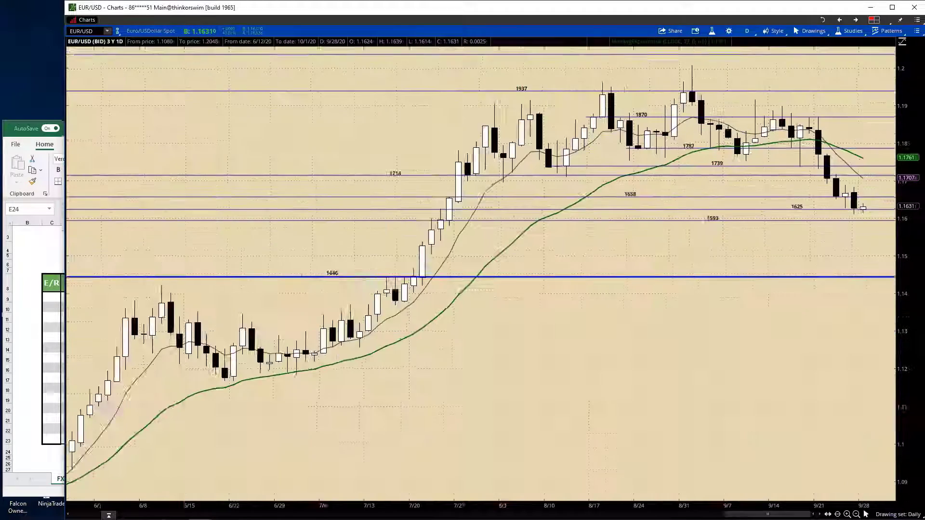
{"action": "scroll", "coordinate": [168, 300], "scroll_direction": "up", "scroll_amount": 8}
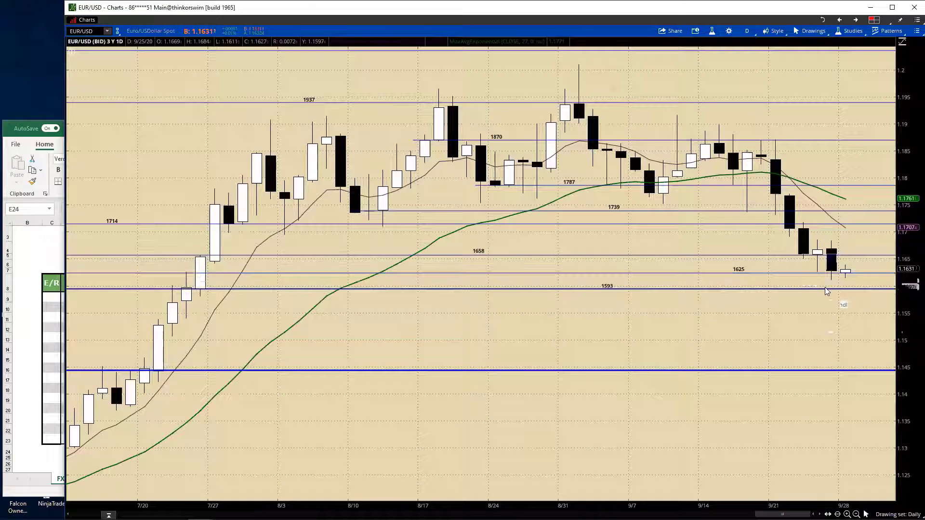
Step: In the bias chart, set the EUR/USD support in cell E9 to 1582
{"action": "left_click", "coordinate": [34, 236]}
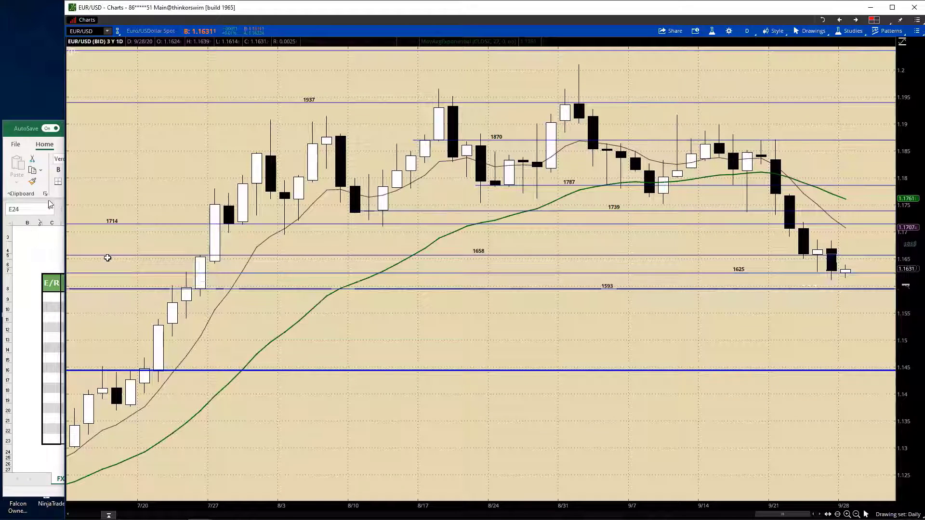
{"action": "left_click", "coordinate": [165, 301]}
{"action": "double_click", "coordinate": [137, 209]}
{"action": "type", "text": "1582"}
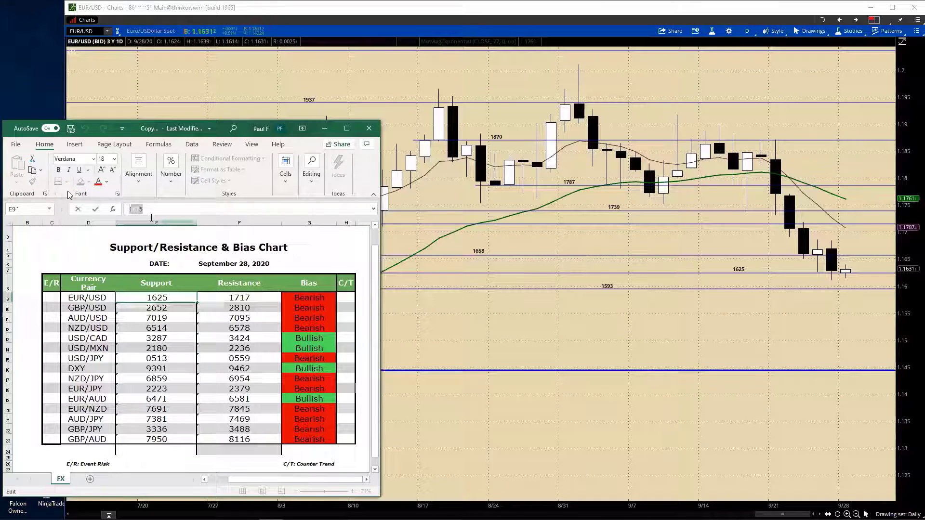
{"action": "key", "text": "Return"}
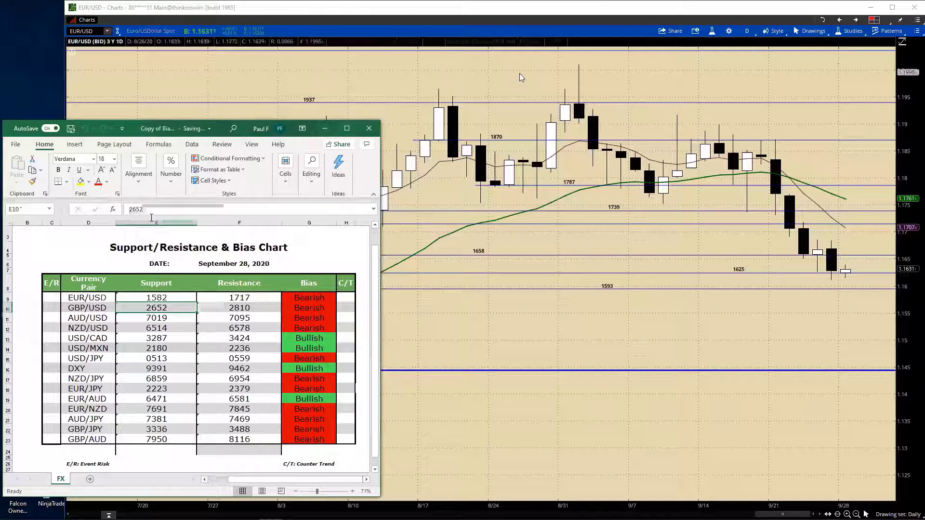
Step: Review the saved EUR/USD thinkLog note on the chart, then close it
{"action": "left_click", "coordinate": [912, 31]}
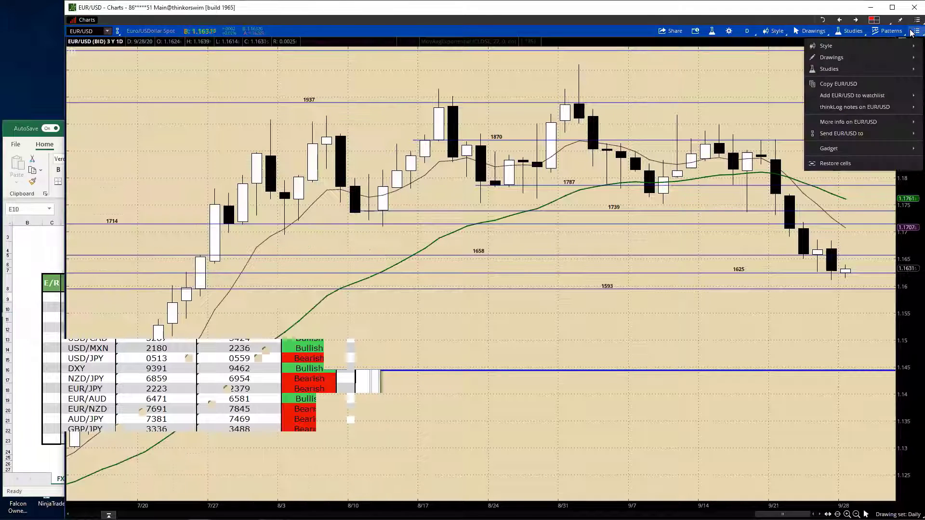
{"action": "mouse_move", "coordinate": [850, 123]}
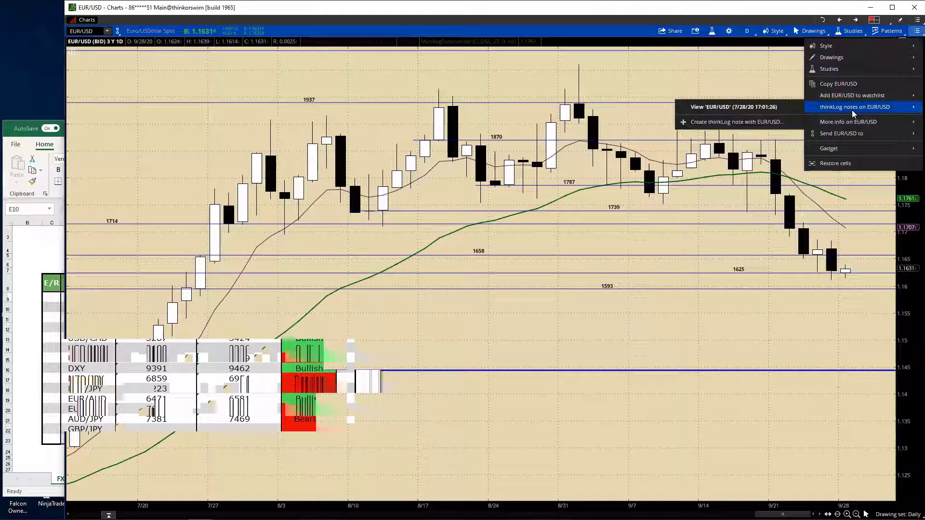
{"action": "left_click", "coordinate": [787, 111]}
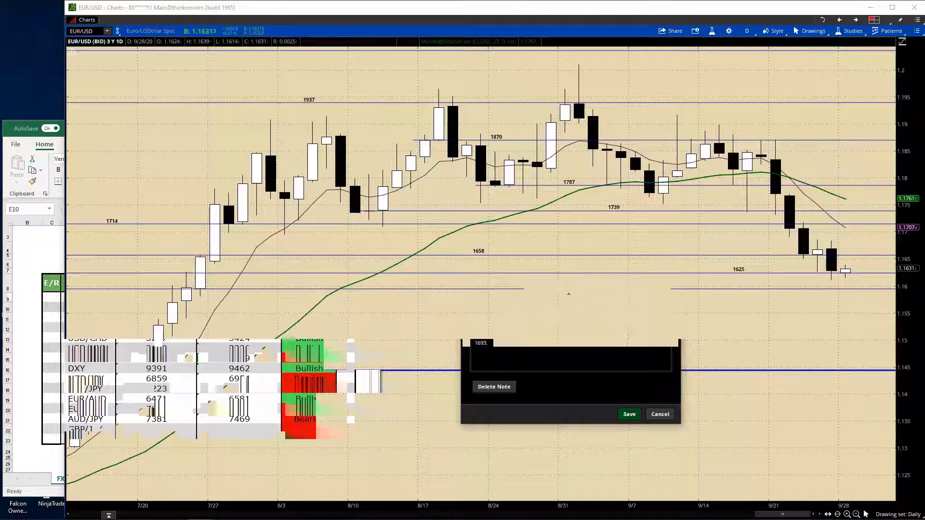
{"action": "left_click", "coordinate": [630, 414]}
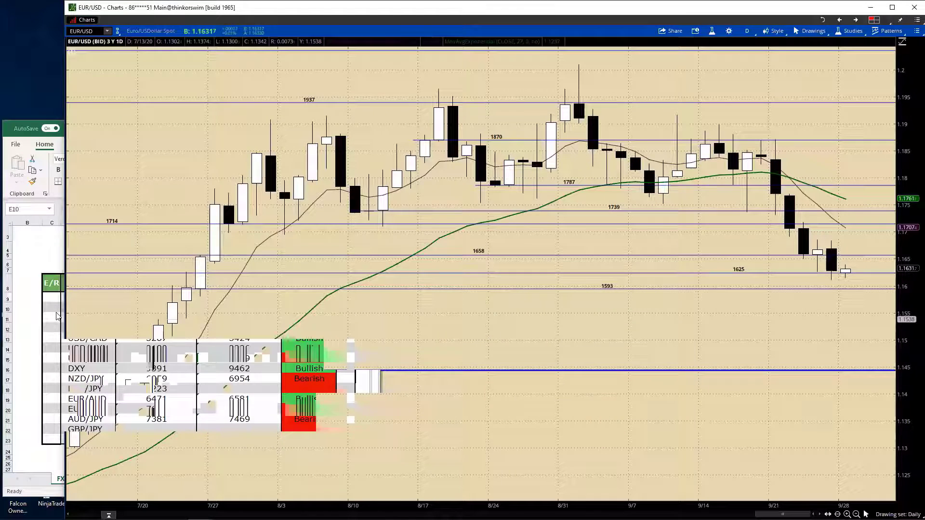
Step: Enter 1693 as the EUR/USD resistance in cell F9
{"action": "left_click", "coordinate": [26, 269]}
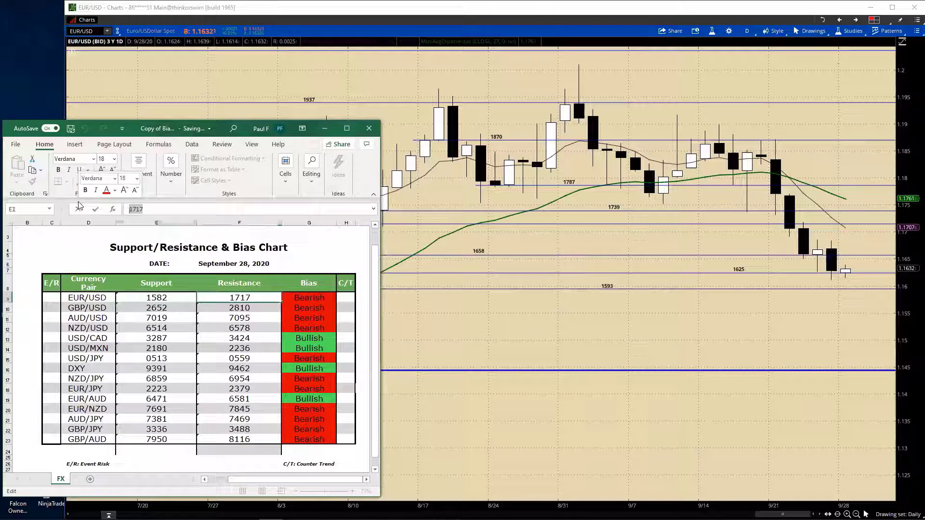
{"action": "type", "text": "1693"}
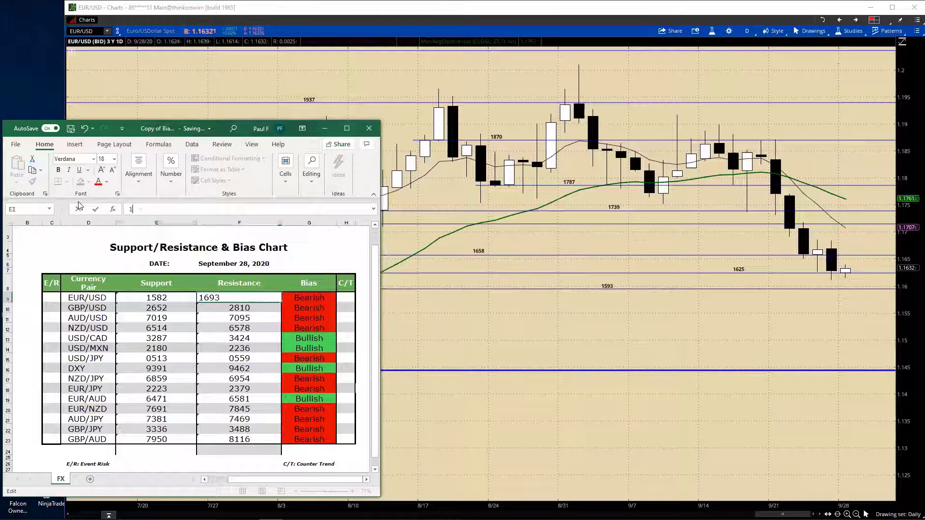
{"action": "key", "text": "Return"}
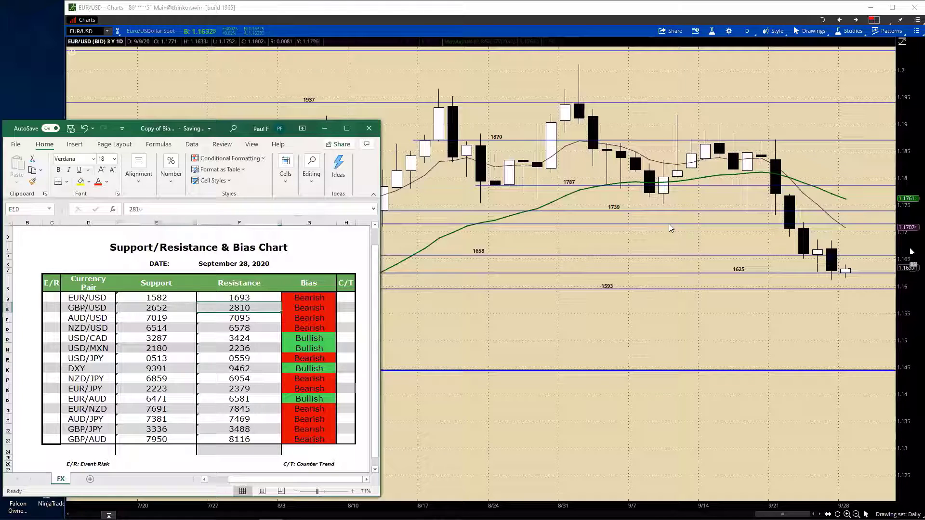
{"action": "left_click", "coordinate": [659, 84]}
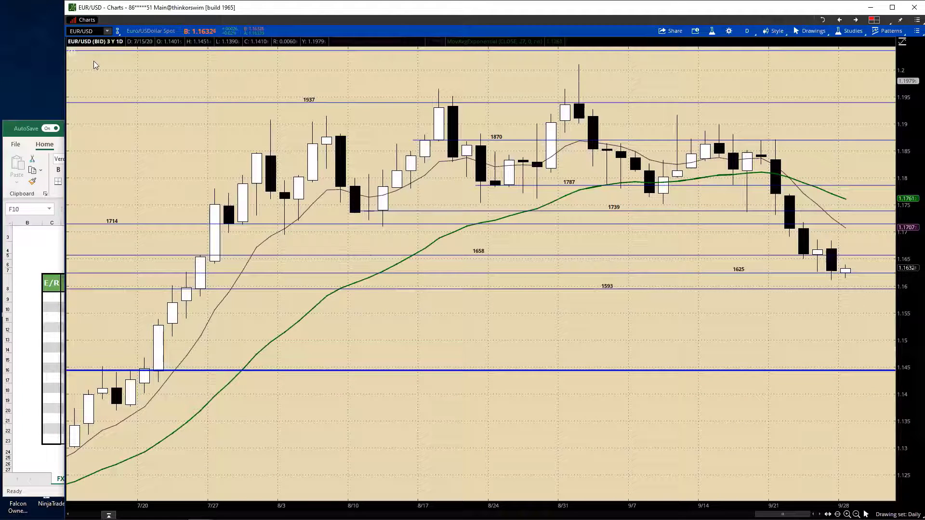
Step: Load the GBP/USD chart and show its Daily drawing set level lines
{"action": "type", "text": "GB"}
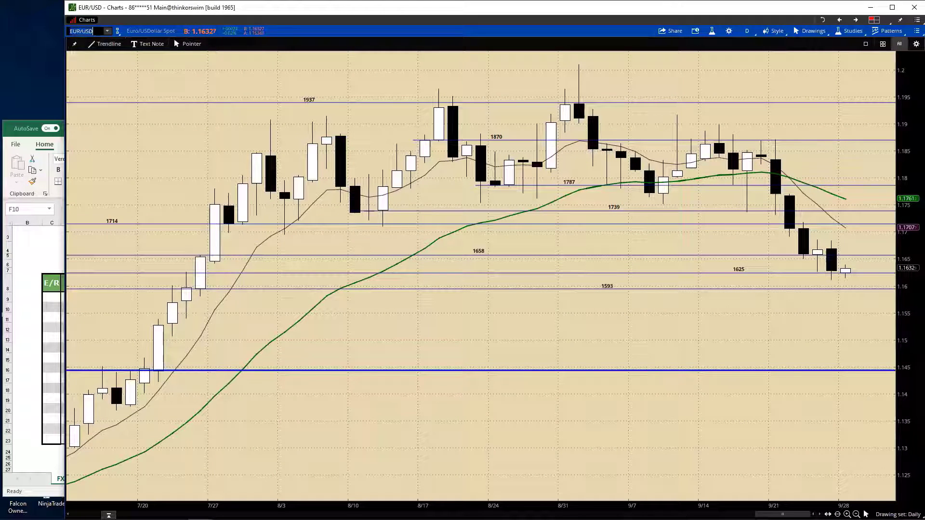
{"action": "type", "text": "P/"}
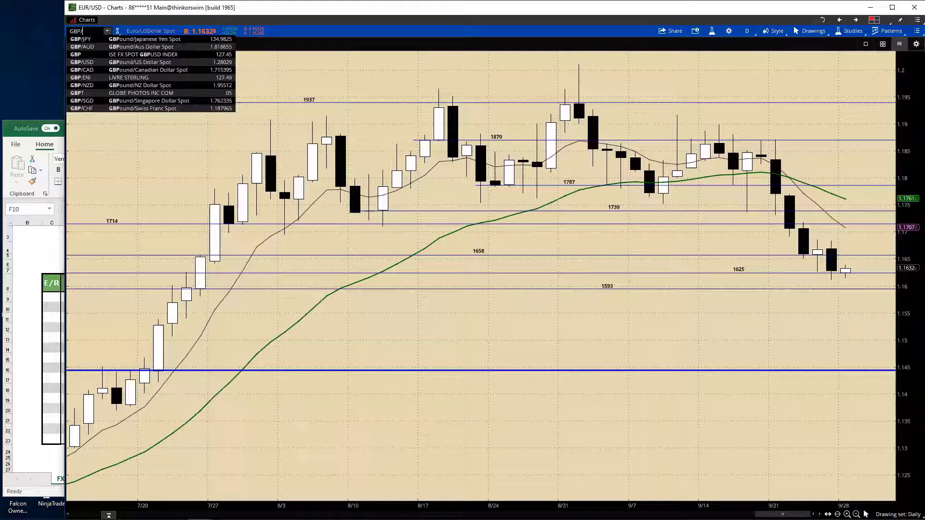
{"action": "type", "text": "USD"}
{"action": "key", "text": "Return"}
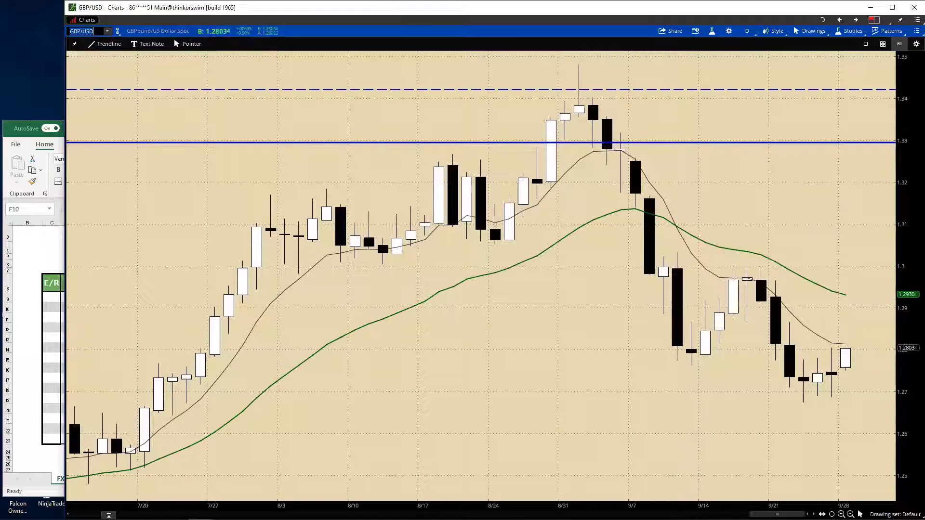
{"action": "left_click", "coordinate": [895, 514]}
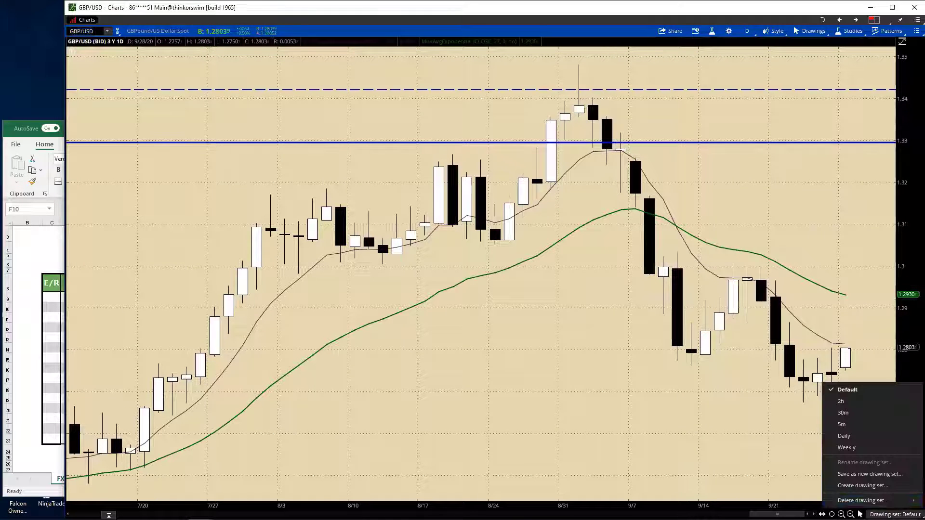
{"action": "left_click", "coordinate": [843, 436]}
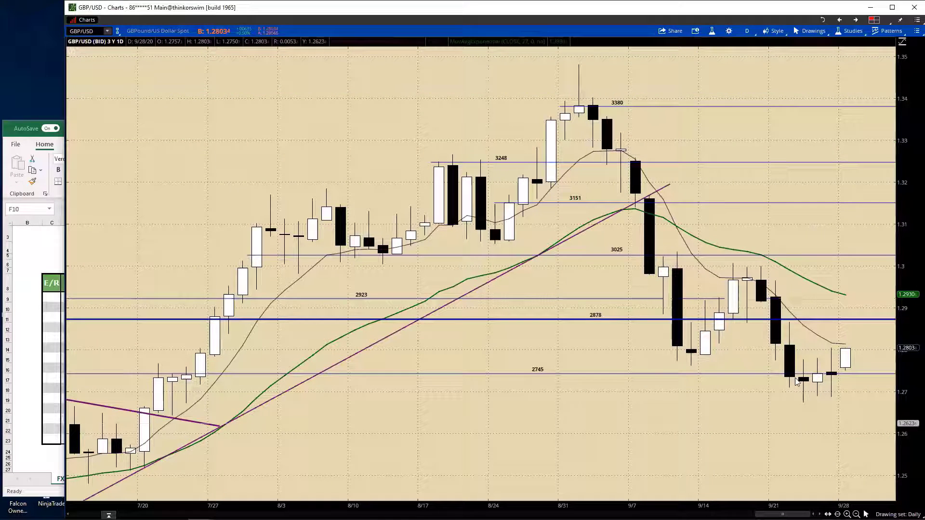
Step: Open the saved GBP/USD thinkLog note citing support 2652 and resistance 2841
{"action": "left_click", "coordinate": [917, 31]}
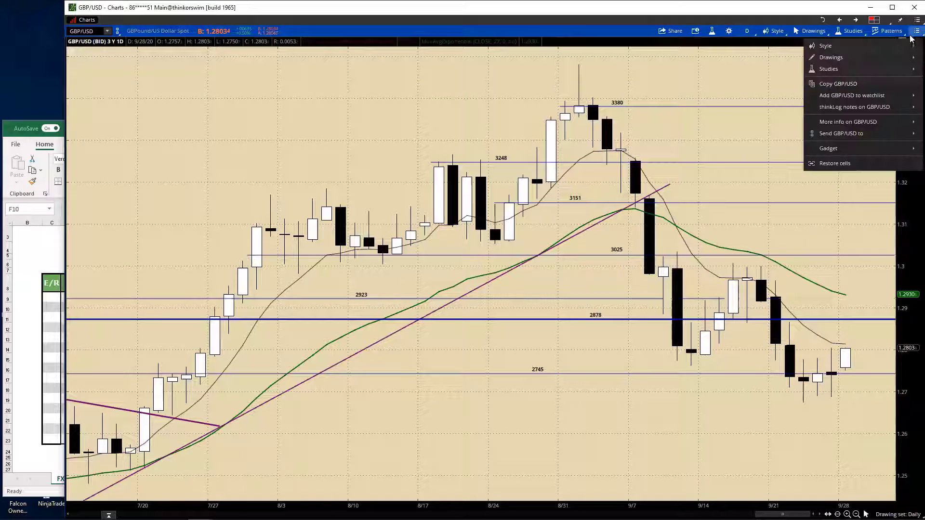
{"action": "mouse_move", "coordinate": [846, 133]}
{"action": "mouse_move", "coordinate": [848, 107]}
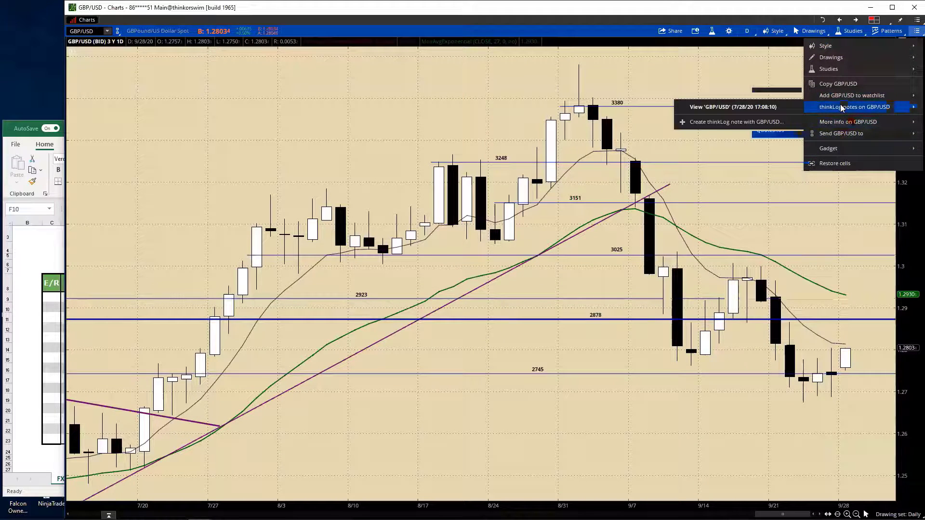
{"action": "left_click", "coordinate": [776, 108]}
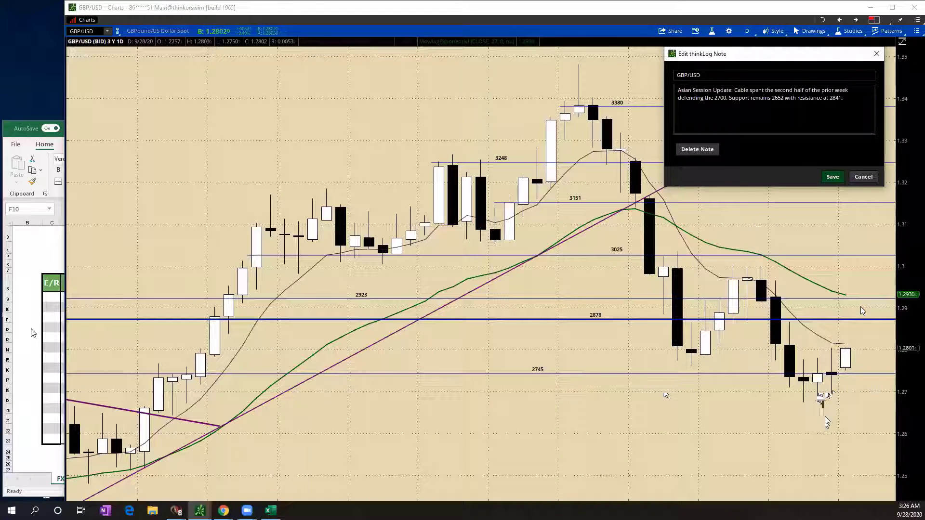
Step: Change the GBP/USD resistance in cell F10 from 2810 to 2841
{"action": "key", "text": "alt+Tab"}
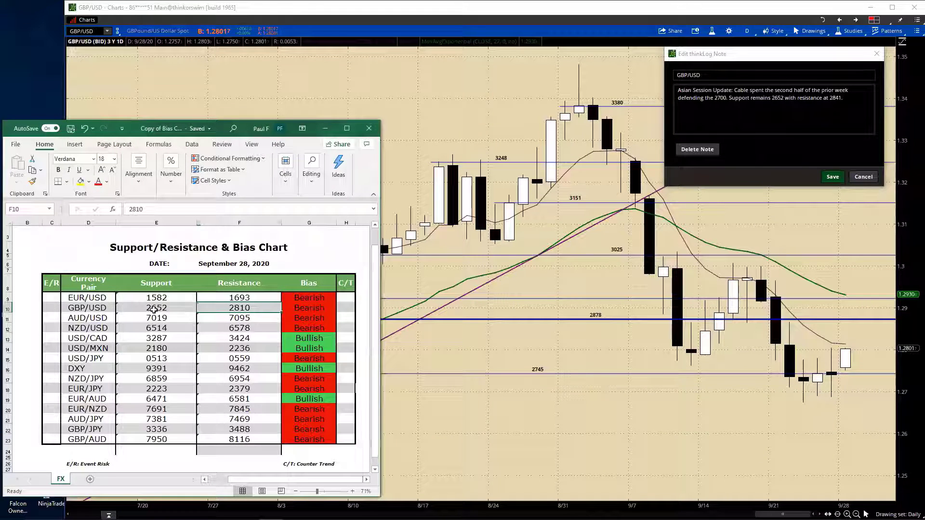
{"action": "double_click", "coordinate": [242, 306]}
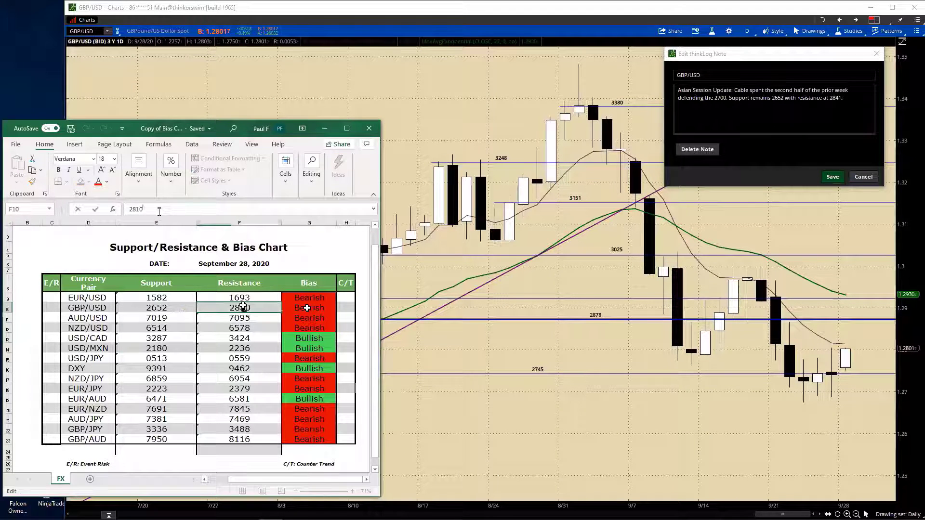
{"action": "key", "text": "BackSpace"}
{"action": "key", "text": "BackSpace"}
{"action": "type", "text": "41"}
{"action": "key", "text": "Return"}
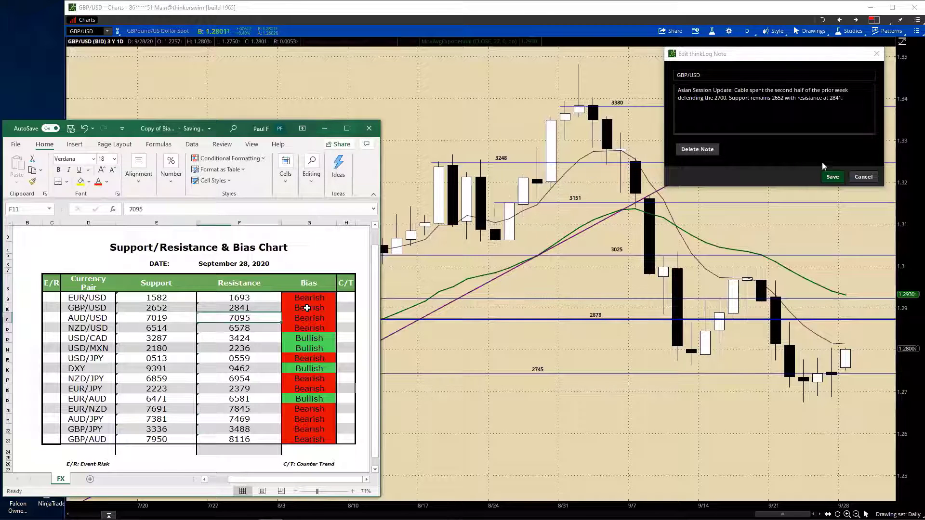
Step: Close the GBP/USD note and enter AUD/USD in the chart's symbol box
{"action": "left_click", "coordinate": [863, 177]}
{"action": "left_click", "coordinate": [93, 31]}
{"action": "key", "text": "BackSpace"}
{"action": "key", "text": "BackSpace"}
{"action": "key", "text": "BackSpace"}
{"action": "key", "text": "BackSpace"}
{"action": "key", "text": "BackSpace"}
{"action": "key", "text": "BackSpace"}
{"action": "key", "text": "BackSpace"}
{"action": "type", "text": "AUD/USD"}
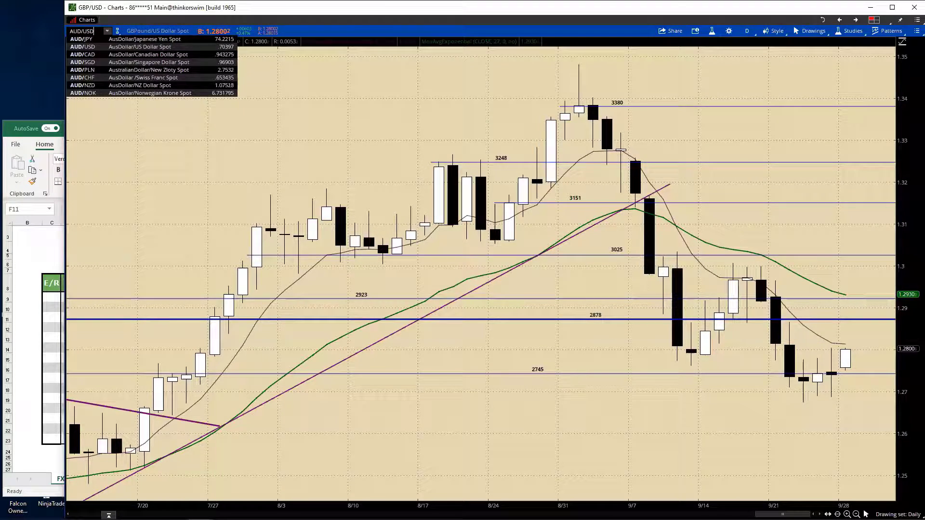
{"action": "key", "text": "Return"}
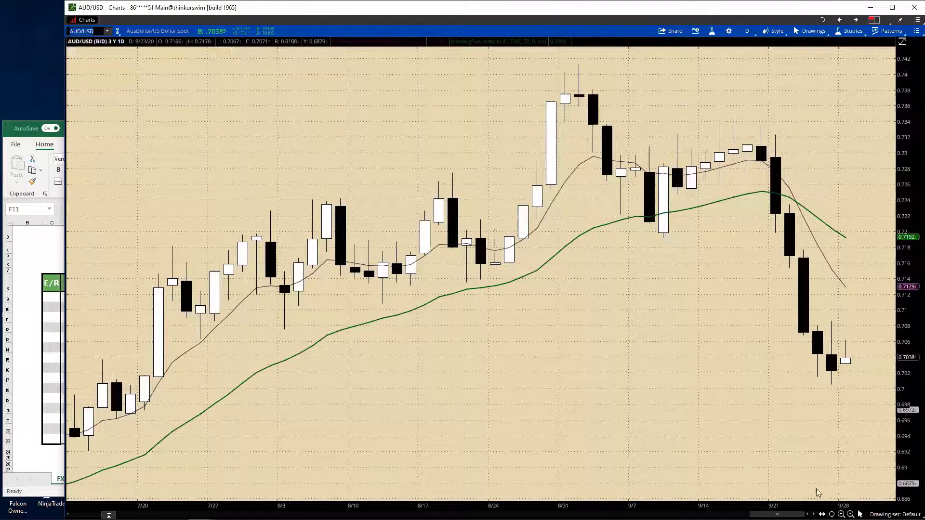
{"action": "left_click", "coordinate": [896, 515]}
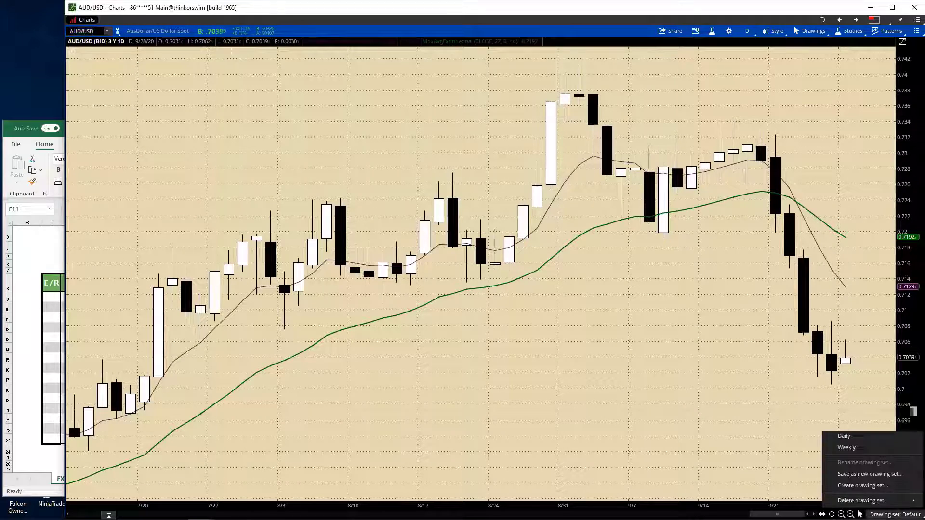
{"action": "left_click", "coordinate": [848, 436]}
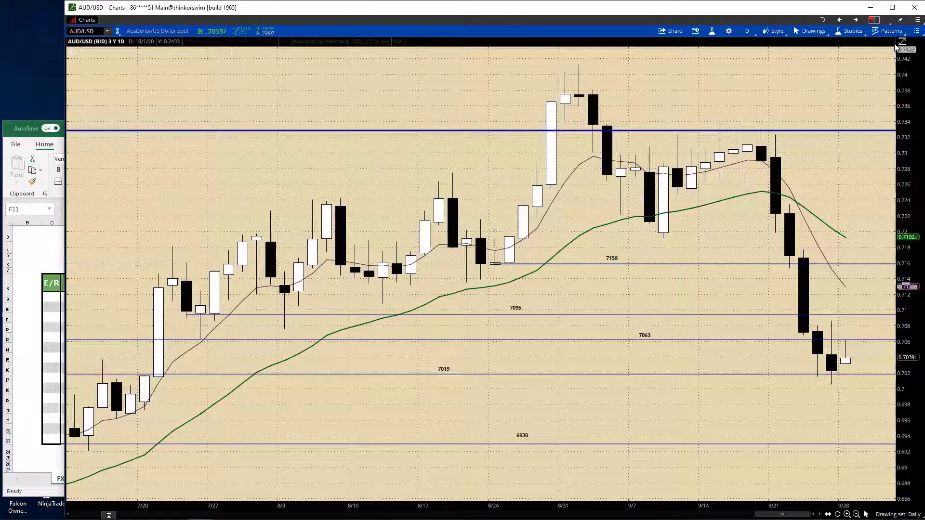
{"action": "left_click", "coordinate": [914, 31]}
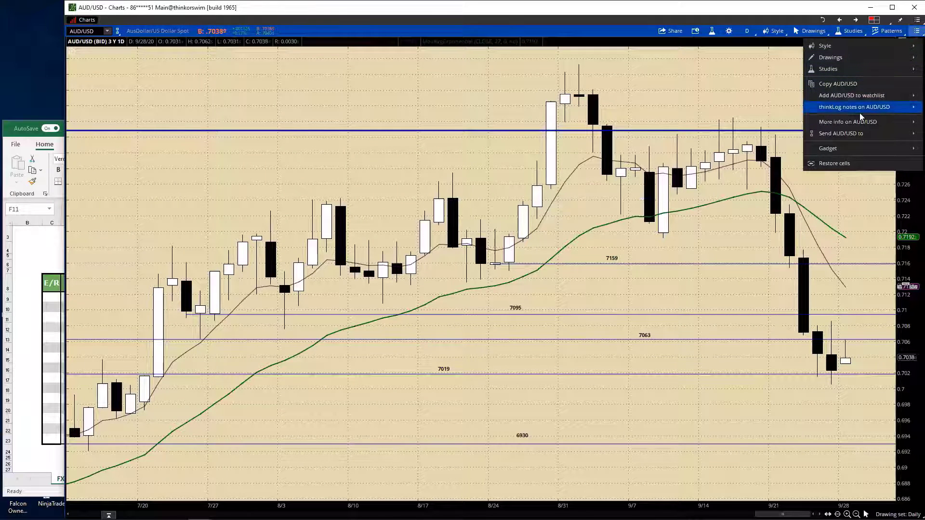
{"action": "left_click", "coordinate": [798, 116]}
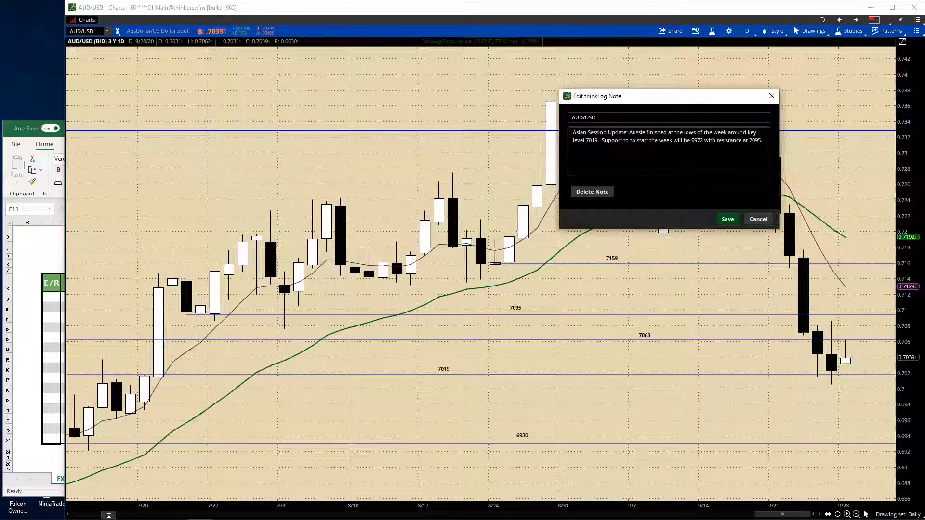
{"action": "left_click_drag", "start_coordinate": [691, 106], "coordinate": [687, 114]}
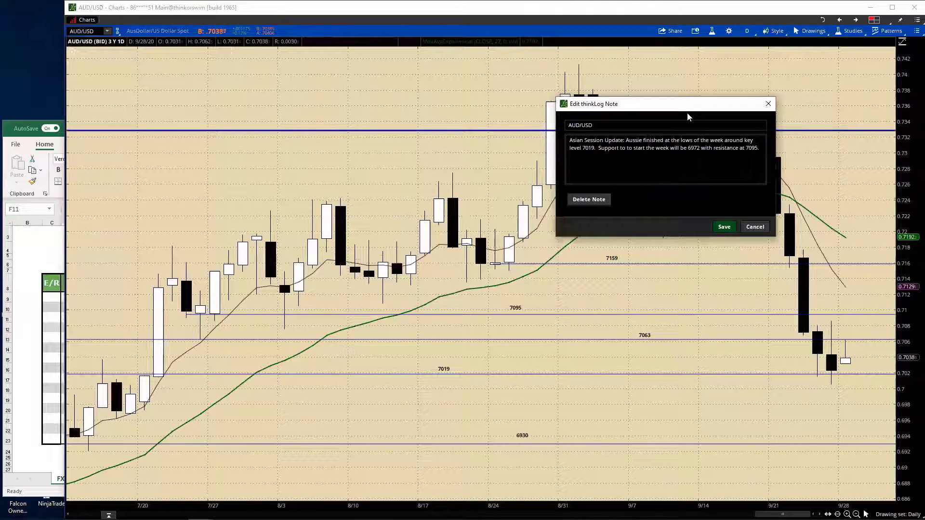
{"action": "left_click_drag", "start_coordinate": [316, 351], "coordinate": [311, 352]}
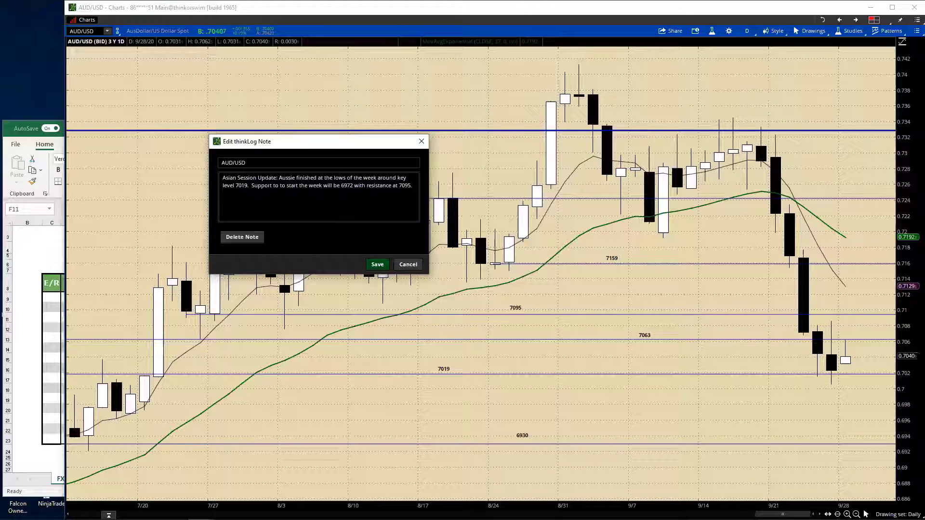
{"action": "left_click", "coordinate": [408, 264]}
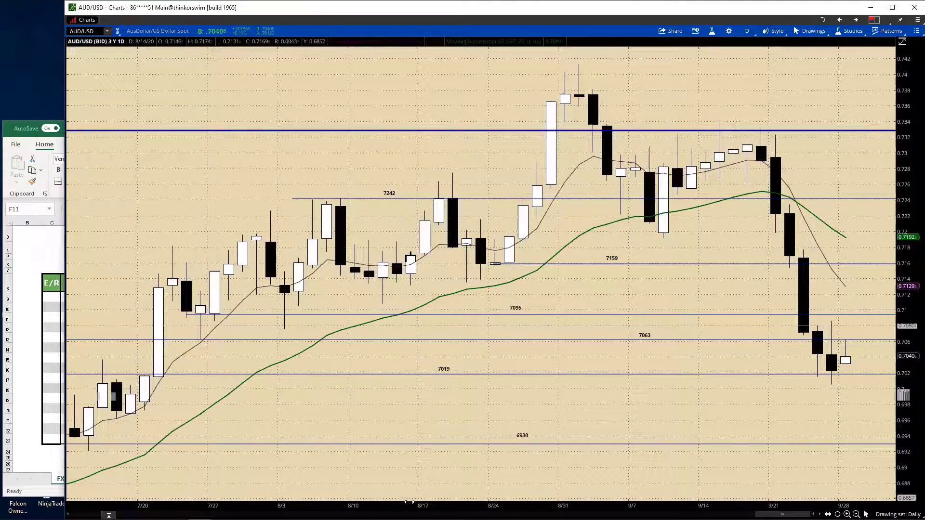
Step: Replace the AUD/USD support in cell E11, 7019, with 6972
{"action": "left_click_drag", "start_coordinate": [409, 502], "coordinate": [385, 502]}
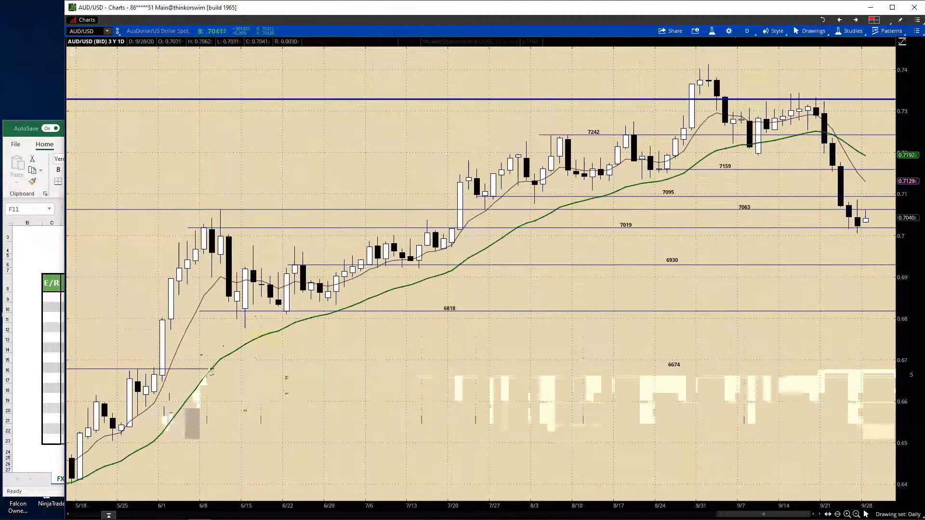
{"action": "left_click", "coordinate": [57, 263]}
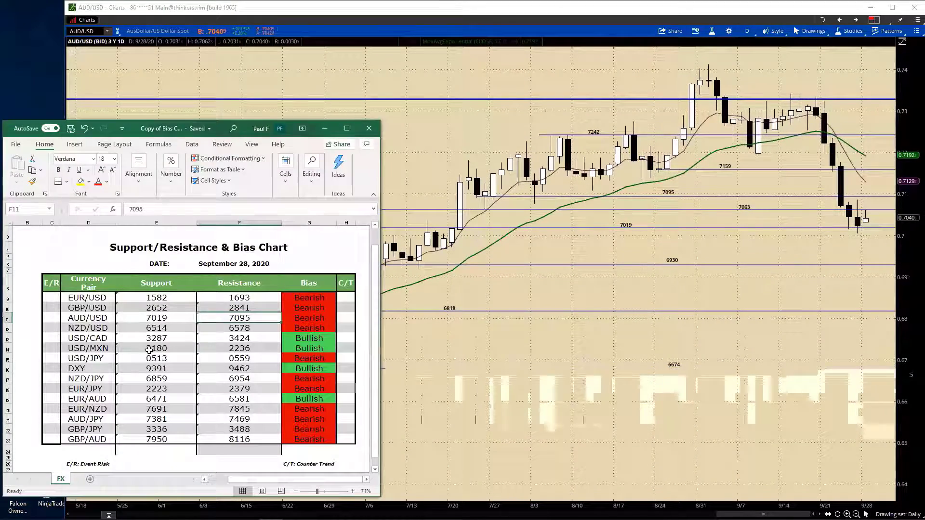
{"action": "left_click", "coordinate": [163, 320]}
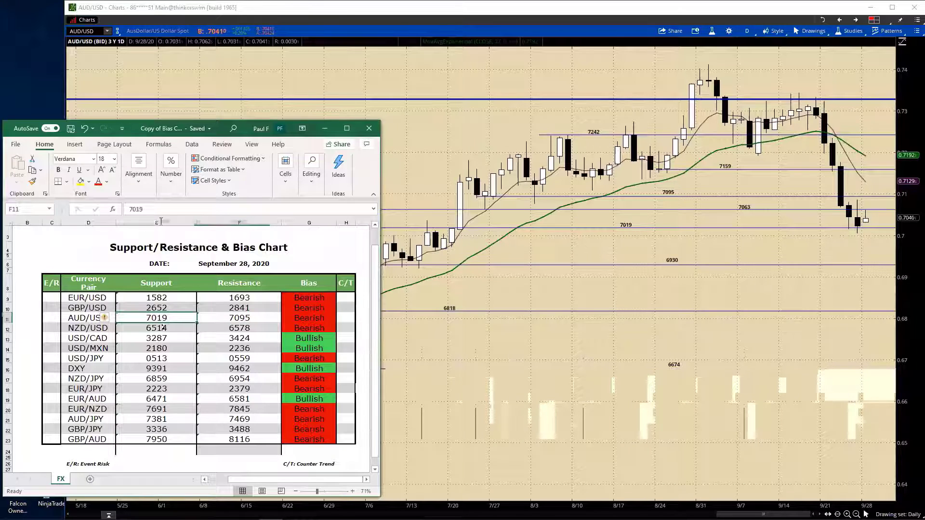
{"action": "left_click_drag", "start_coordinate": [164, 209], "coordinate": [72, 215]}
{"action": "type", "text": "6"}
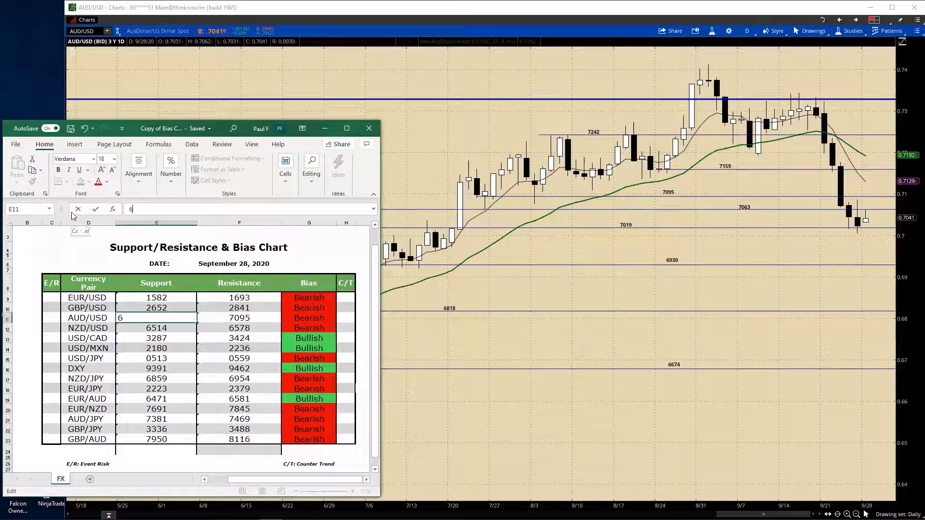
{"action": "type", "text": "972"}
{"action": "key", "text": "Return"}
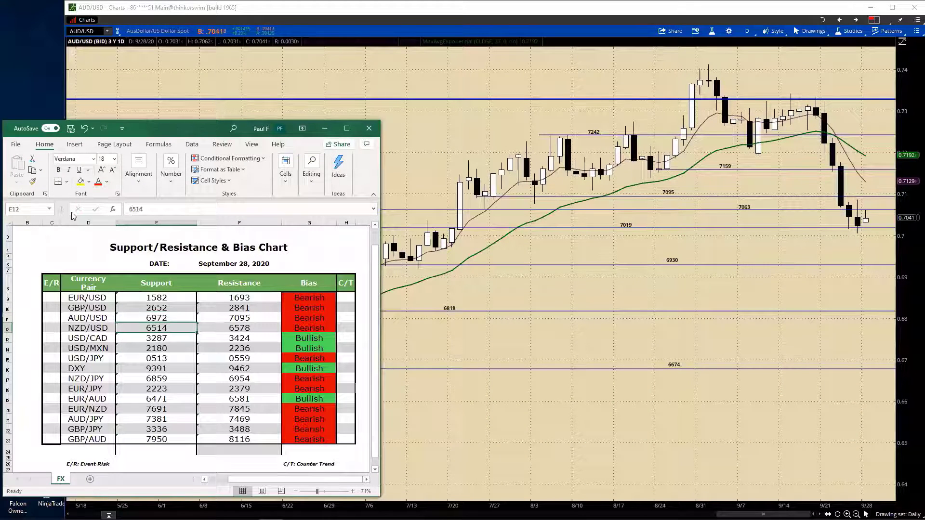
{"action": "left_click", "coordinate": [246, 318]}
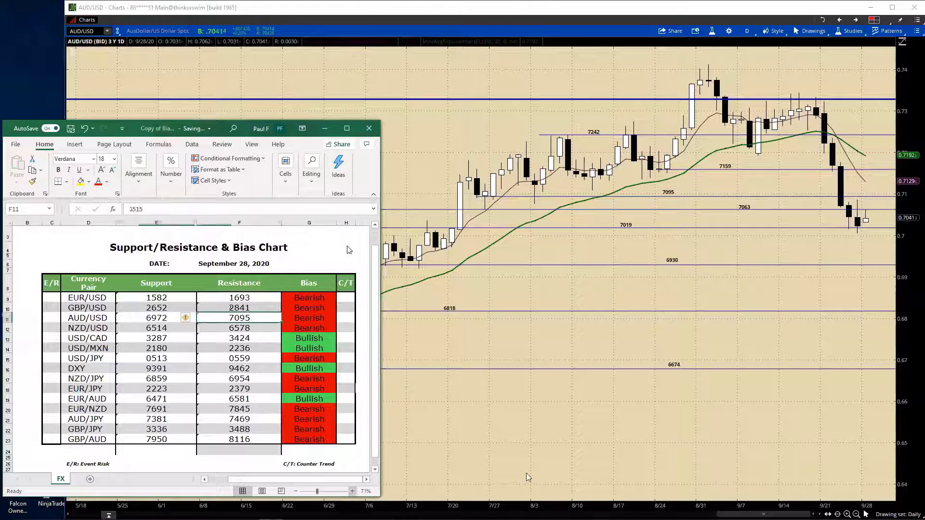
Step: Recheck the AUD/USD note, then drag the 7095 label to its line's right end
{"action": "left_click", "coordinate": [917, 31]}
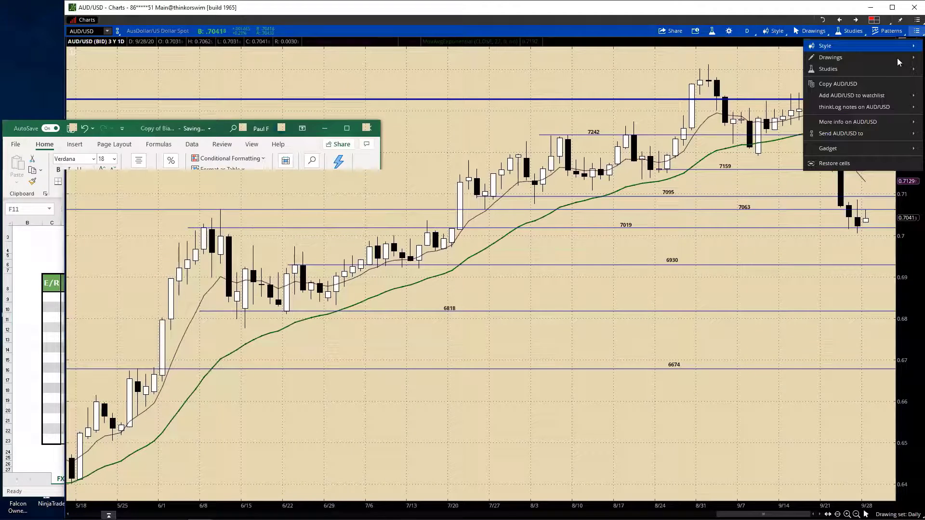
{"action": "mouse_move", "coordinate": [864, 124]}
{"action": "left_click", "coordinate": [722, 105]}
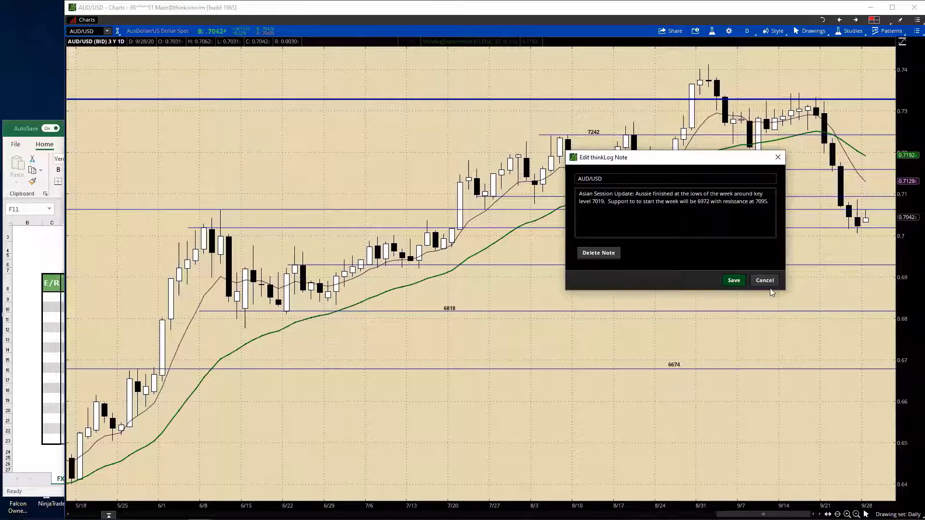
{"action": "left_click", "coordinate": [766, 281]}
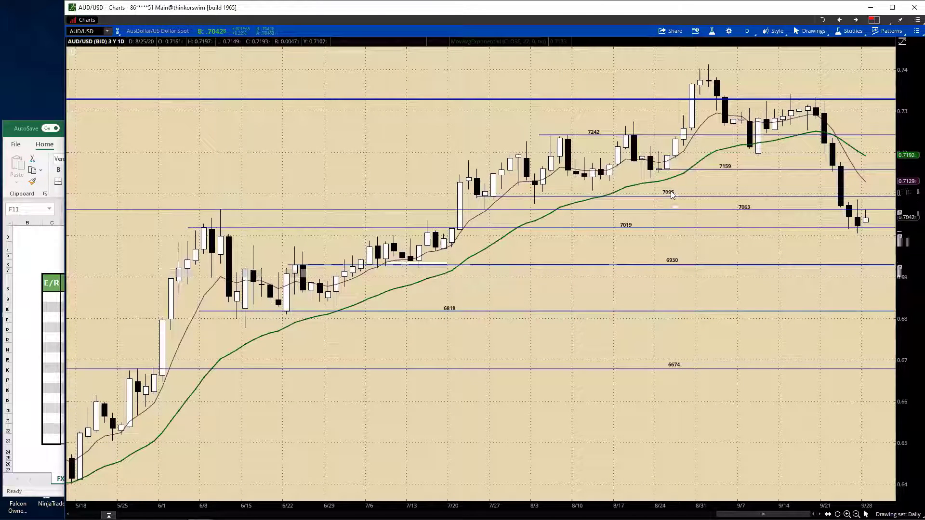
{"action": "left_click_drag", "start_coordinate": [669, 192], "coordinate": [809, 192]}
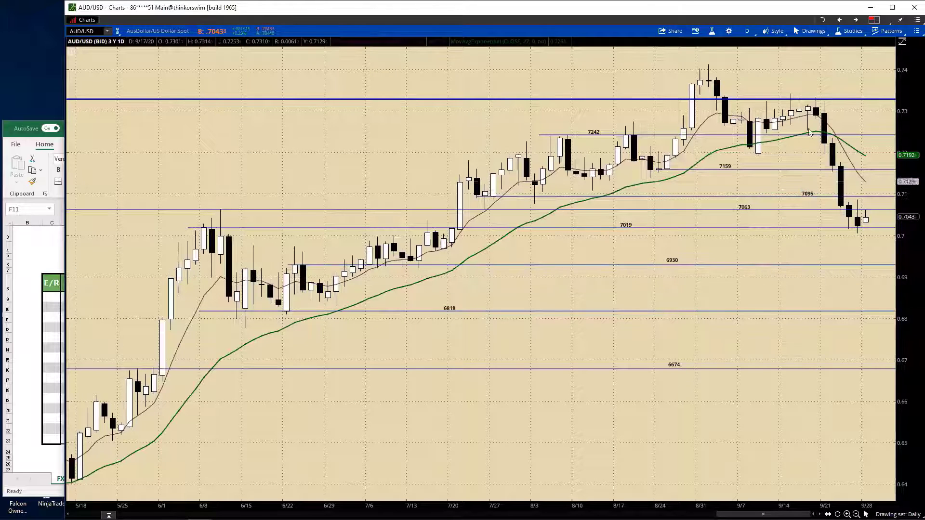
{"action": "mouse_move", "coordinate": [402, 46]}
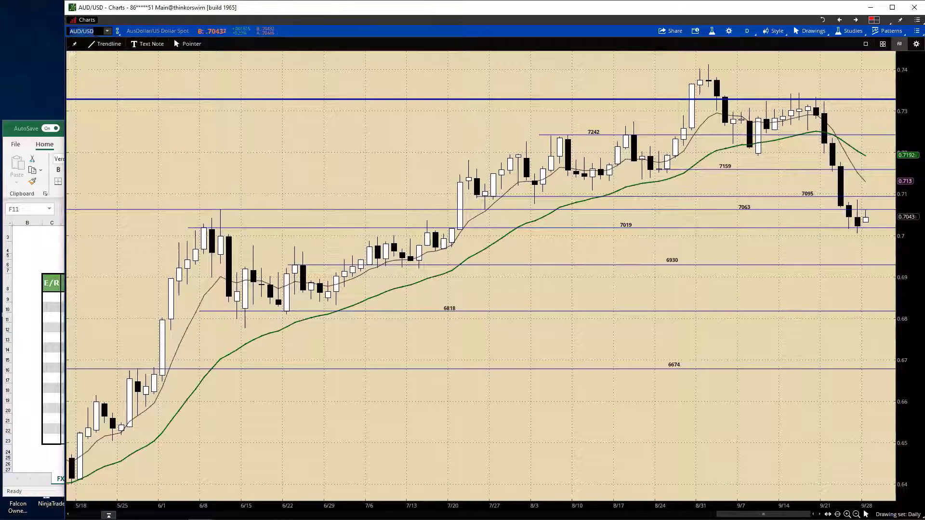
Step: Load NZD/USD with its Daily drawing set levels 6471, 6532, 6601, 6685 and 6724
{"action": "type", "text": "NZ"}
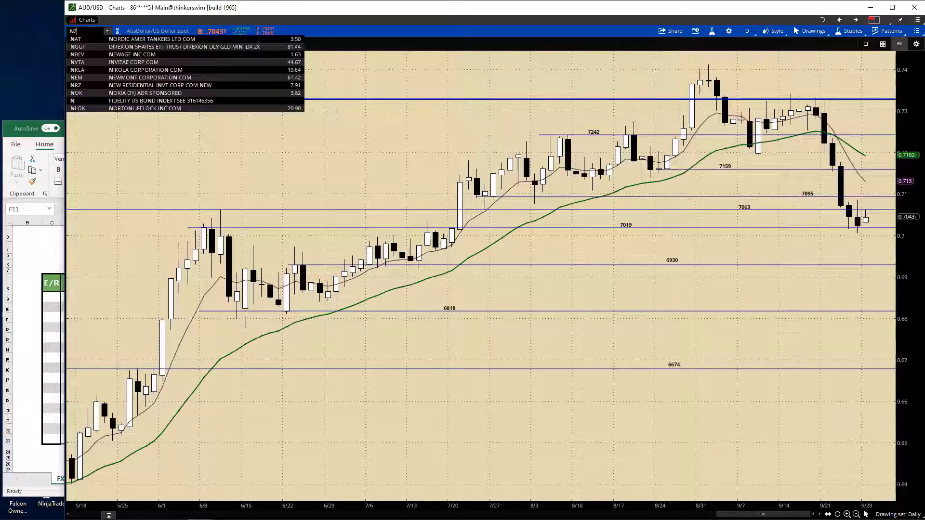
{"action": "type", "text": "D/USD"}
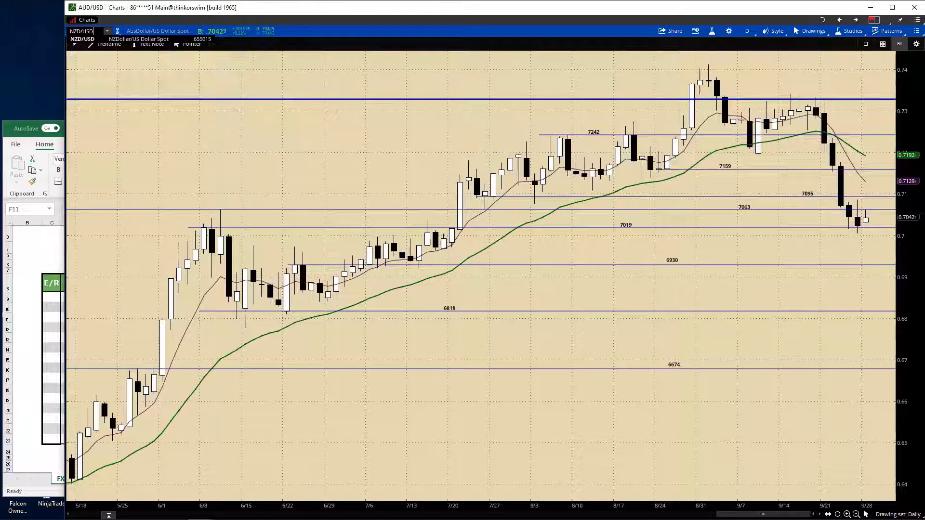
{"action": "key", "text": "Return"}
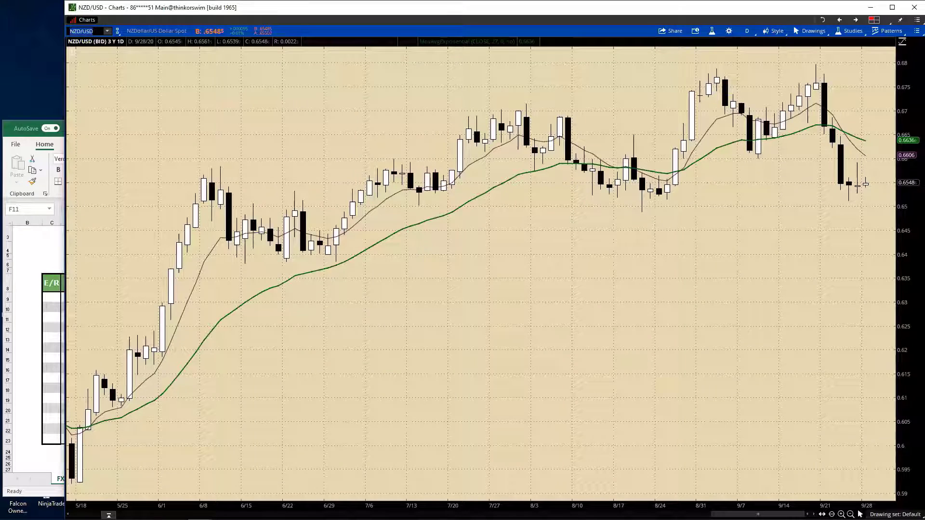
{"action": "left_click", "coordinate": [894, 515]}
{"action": "left_click", "coordinate": [857, 438]}
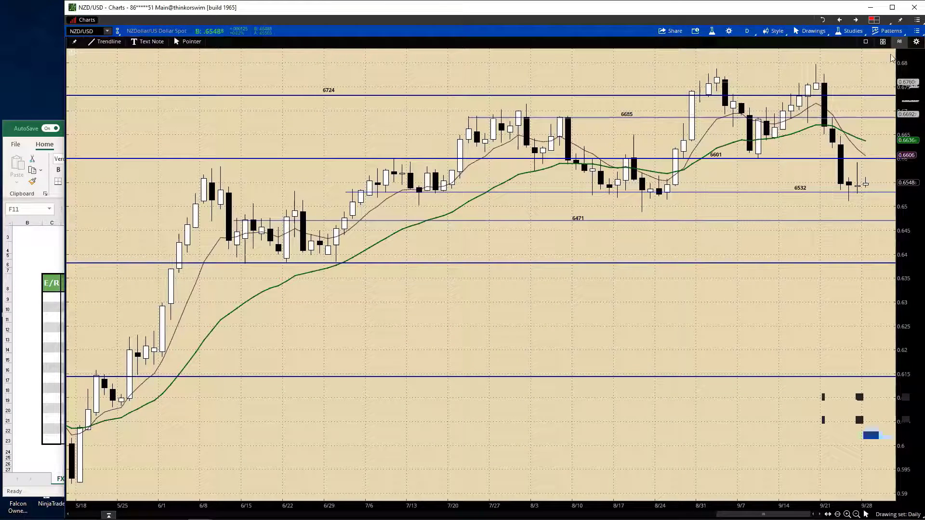
{"action": "left_click", "coordinate": [916, 31]}
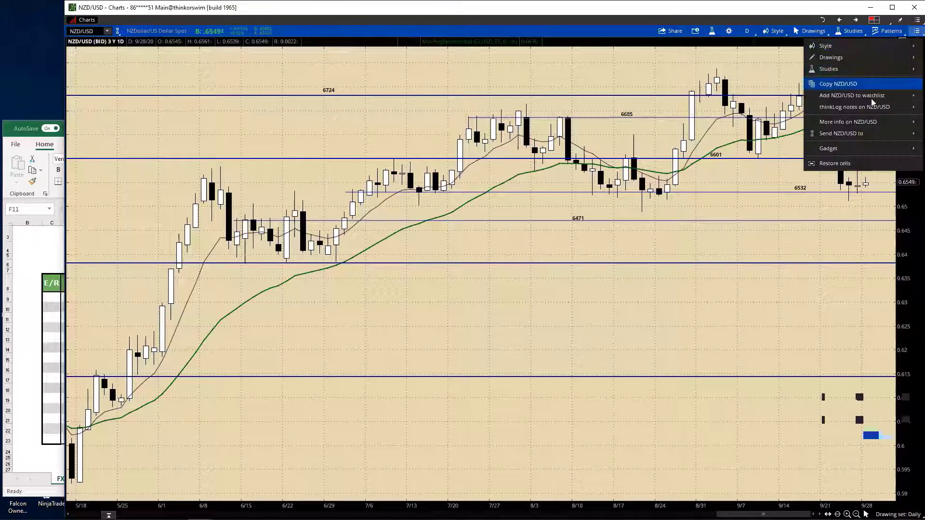
{"action": "mouse_move", "coordinate": [858, 107]}
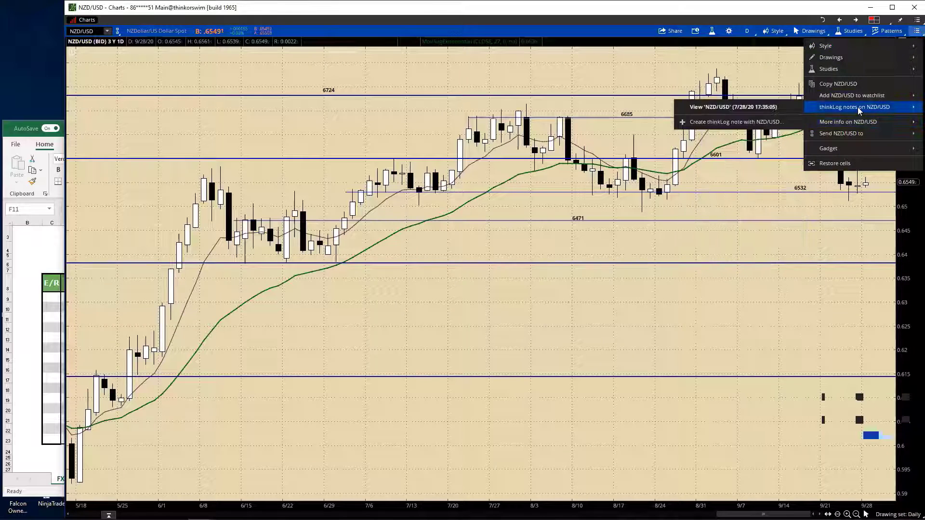
{"action": "left_click", "coordinate": [786, 107]}
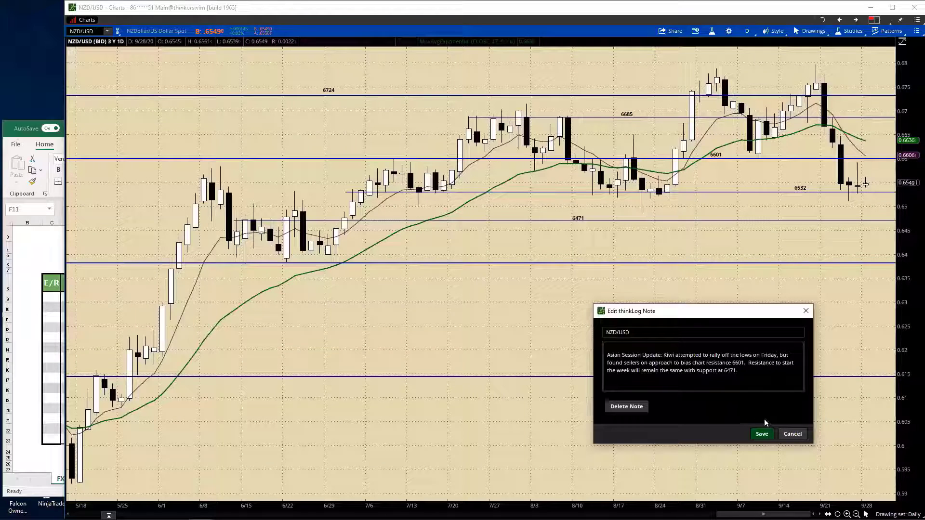
Step: Close the NZD/USD note, slide the 6471 label right, and return to the bias chart
{"action": "left_click", "coordinate": [793, 435]}
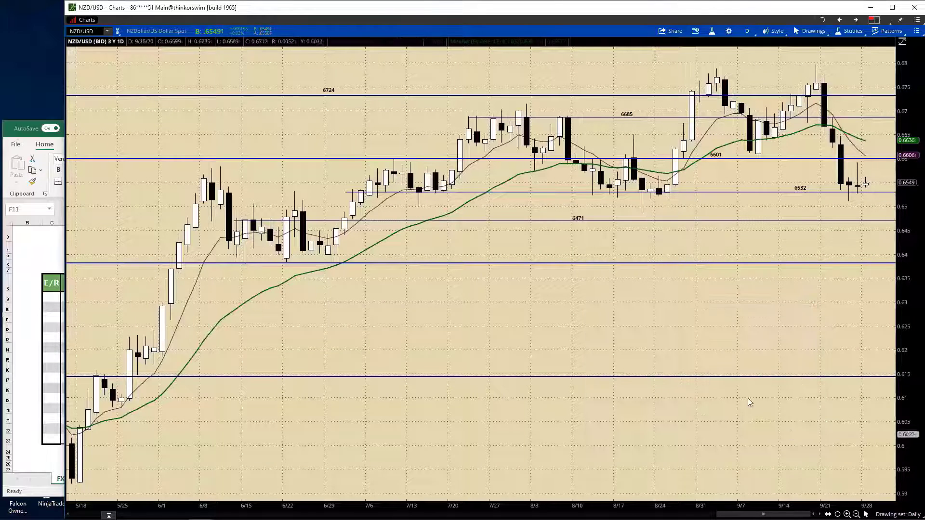
{"action": "left_click_drag", "start_coordinate": [578, 217], "coordinate": [738, 215]}
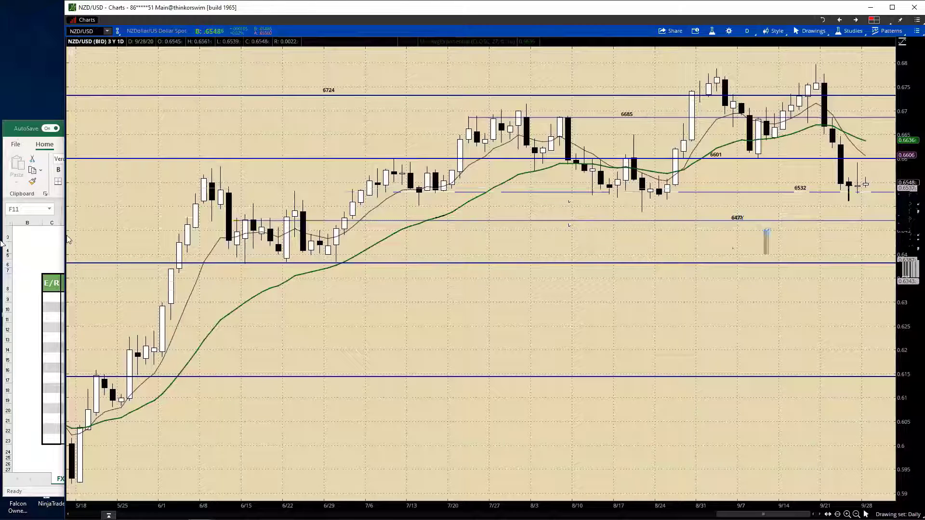
{"action": "left_click", "coordinate": [31, 253]}
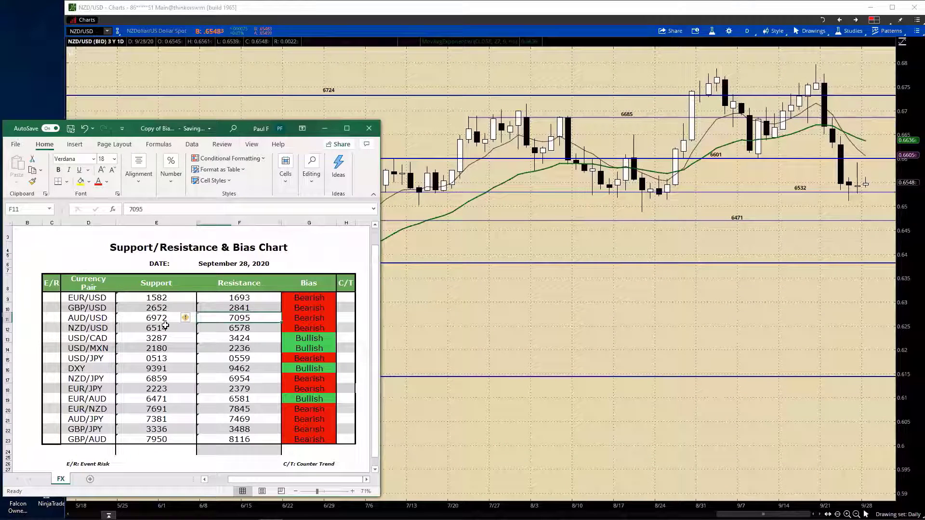